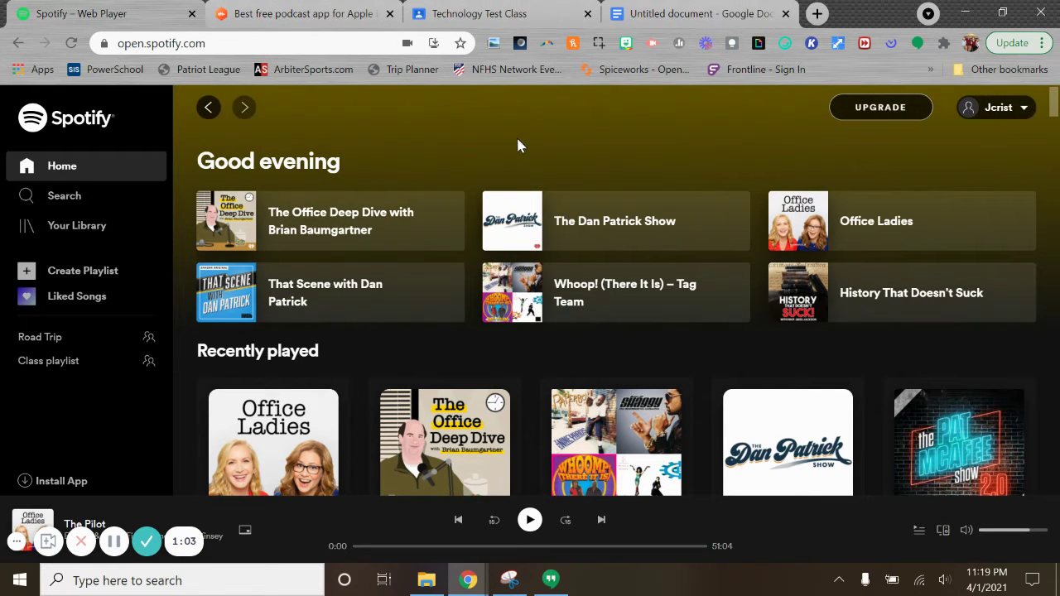
# Step: Open The Office Deep Dive podcast and copy the link to its episode The Office Sweet 16 Party
pyautogui.click(317, 224)
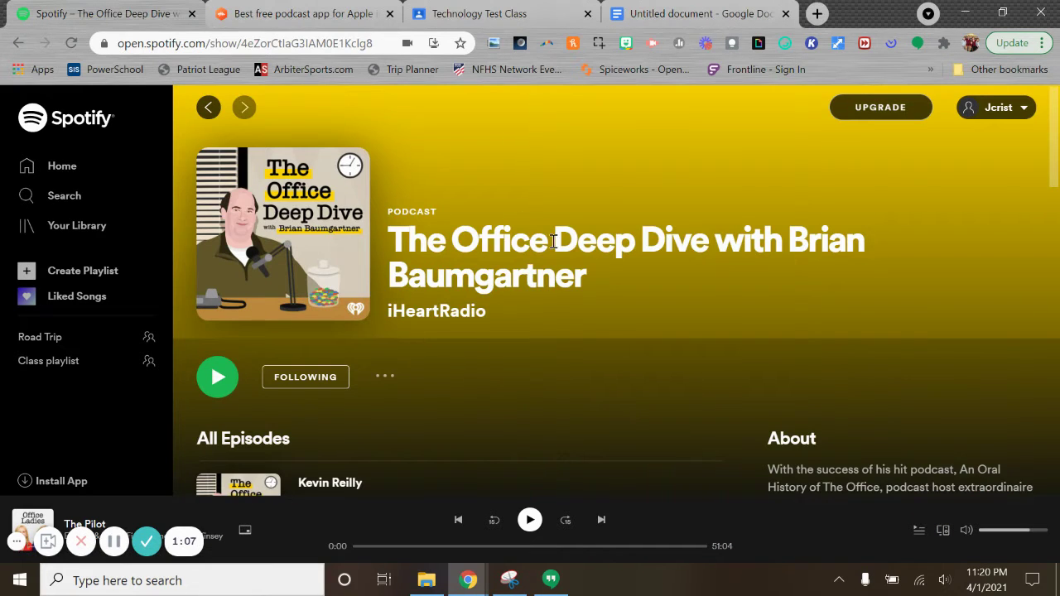
pyautogui.scroll(-4, 392, 273)
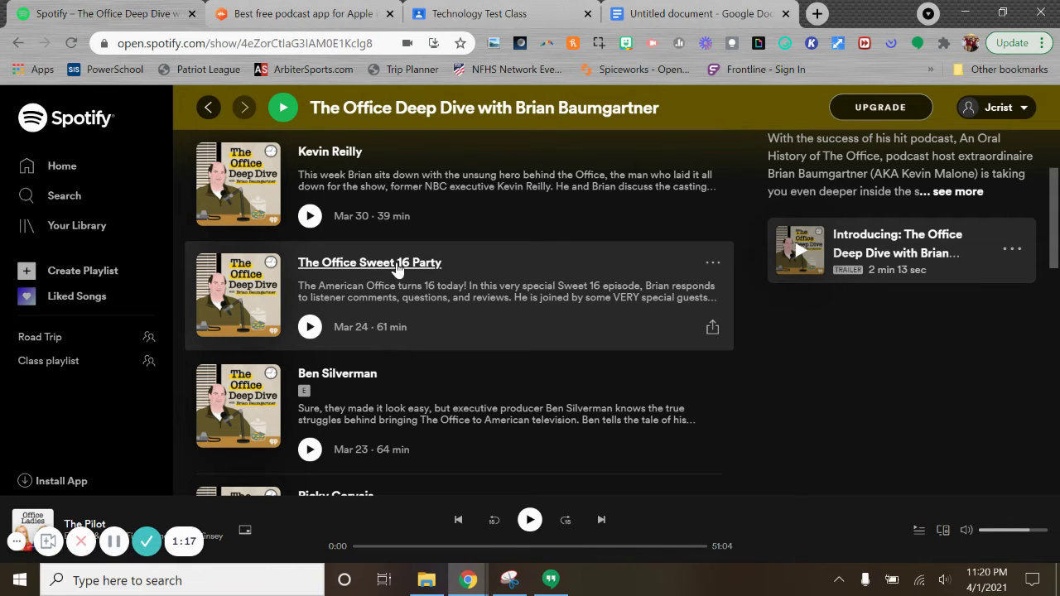
pyautogui.click(712, 267)
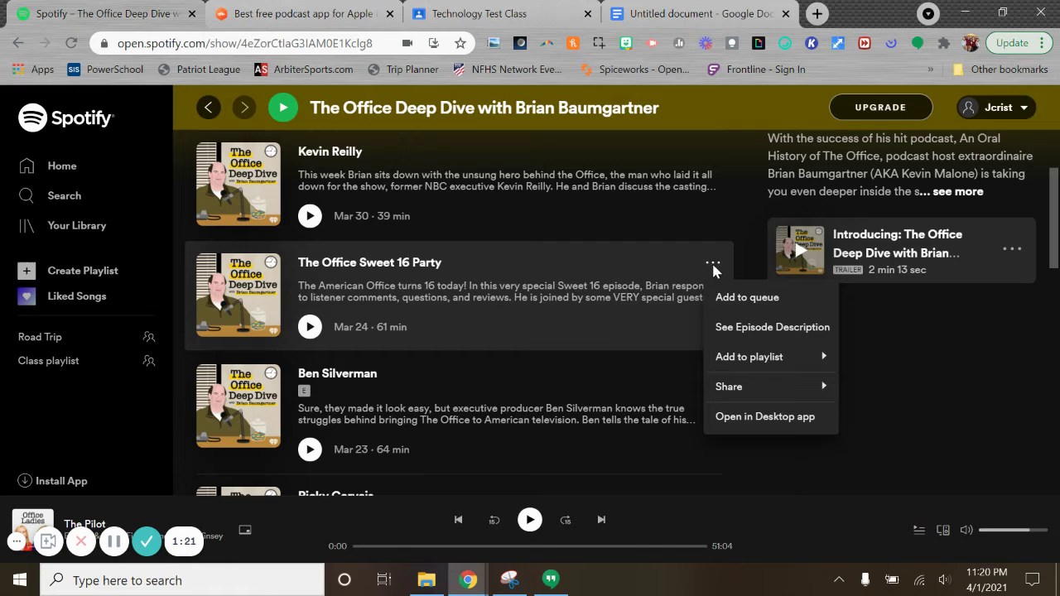
pyautogui.moveTo(760, 391)
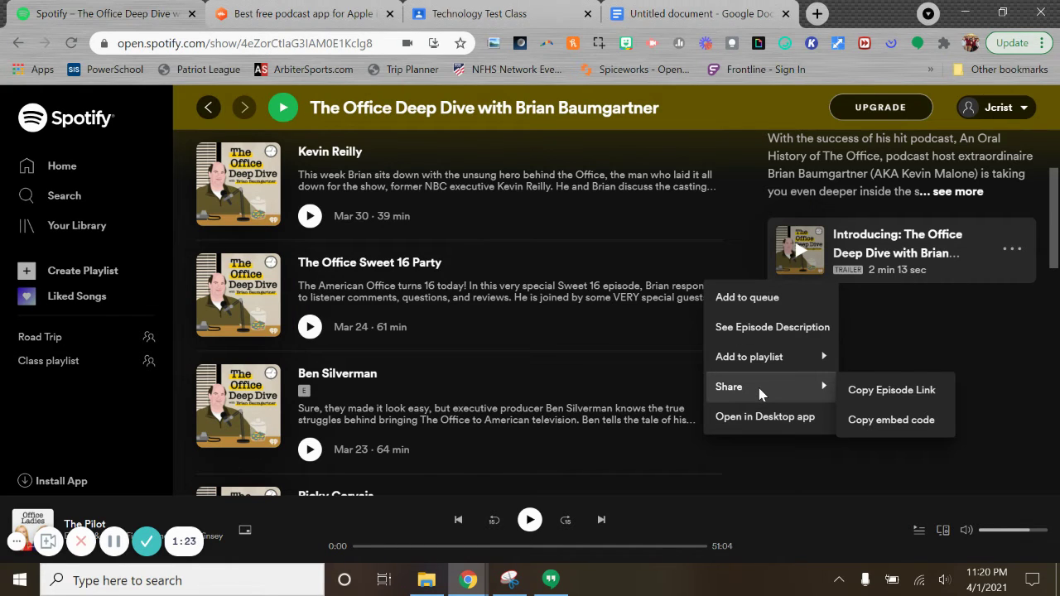
pyautogui.click(871, 397)
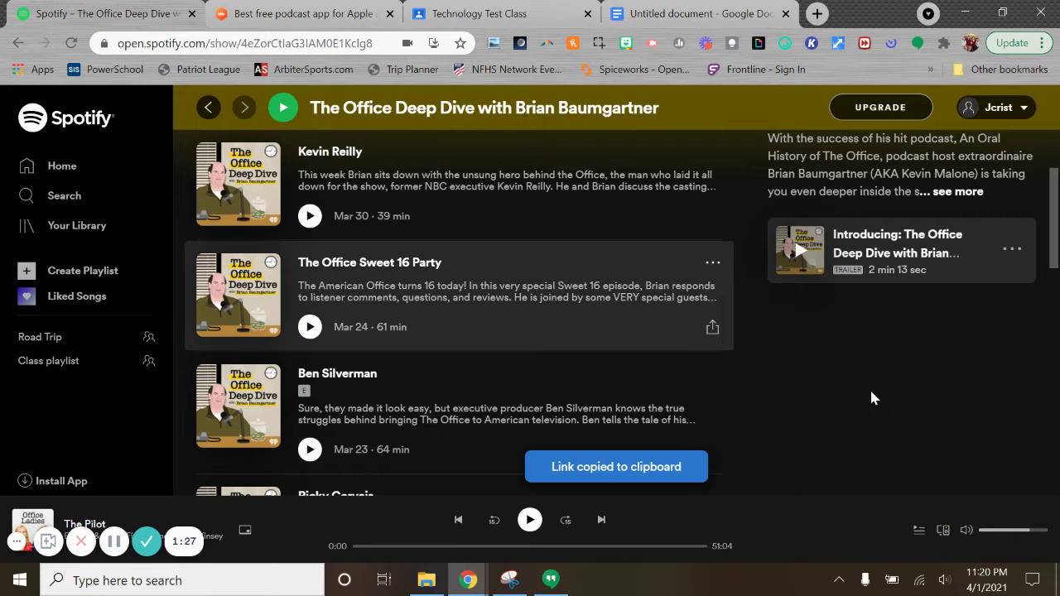
# Step: Copy The Office Sweet 16 Party episode link again, trying both the quick share option and the episode's further share options
pyautogui.click(713, 329)
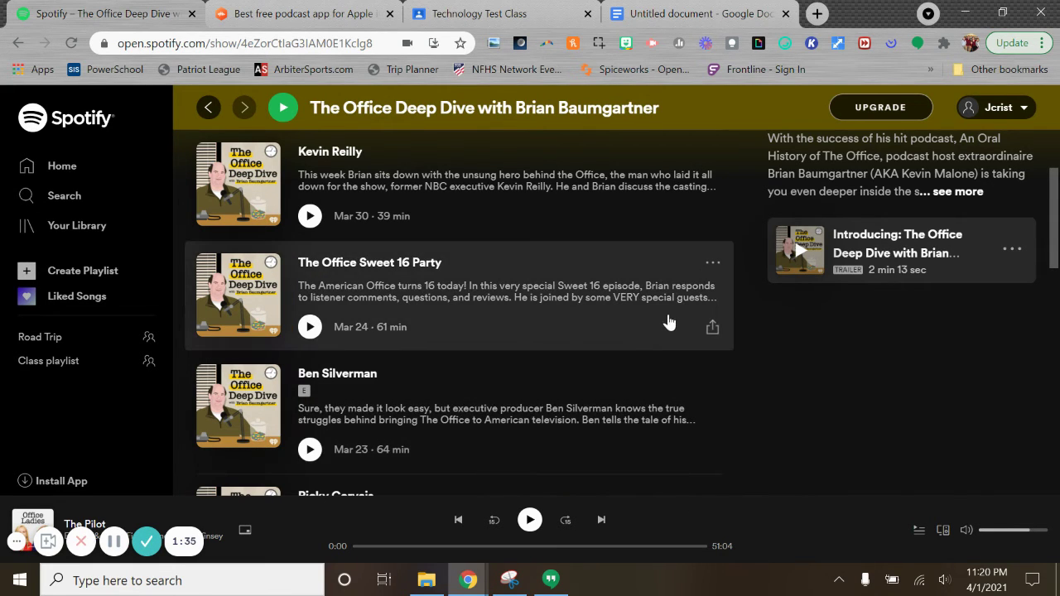
pyautogui.click(711, 328)
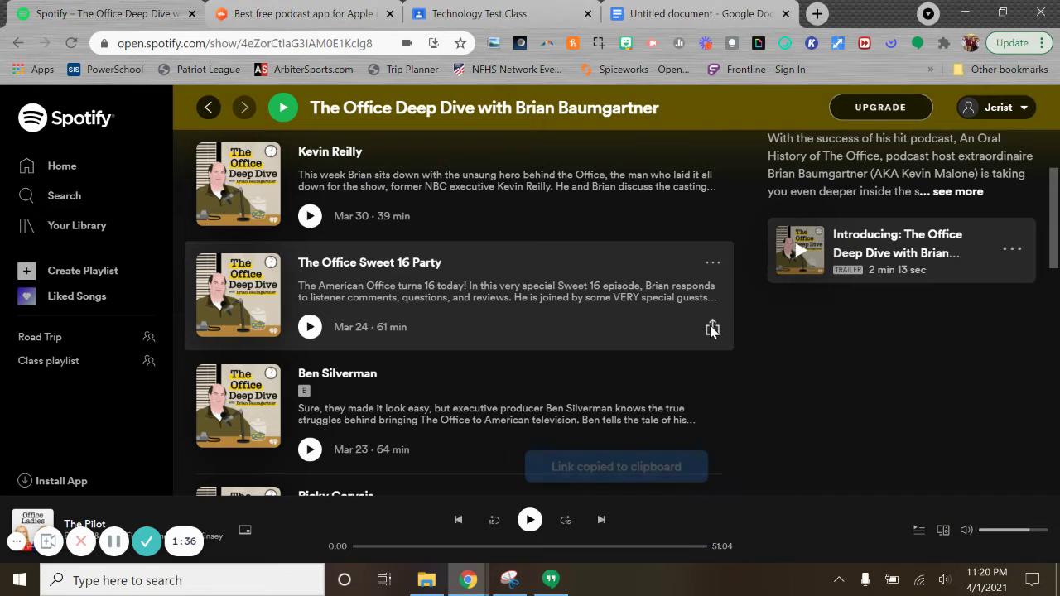
pyautogui.click(712, 263)
pyautogui.moveTo(762, 396)
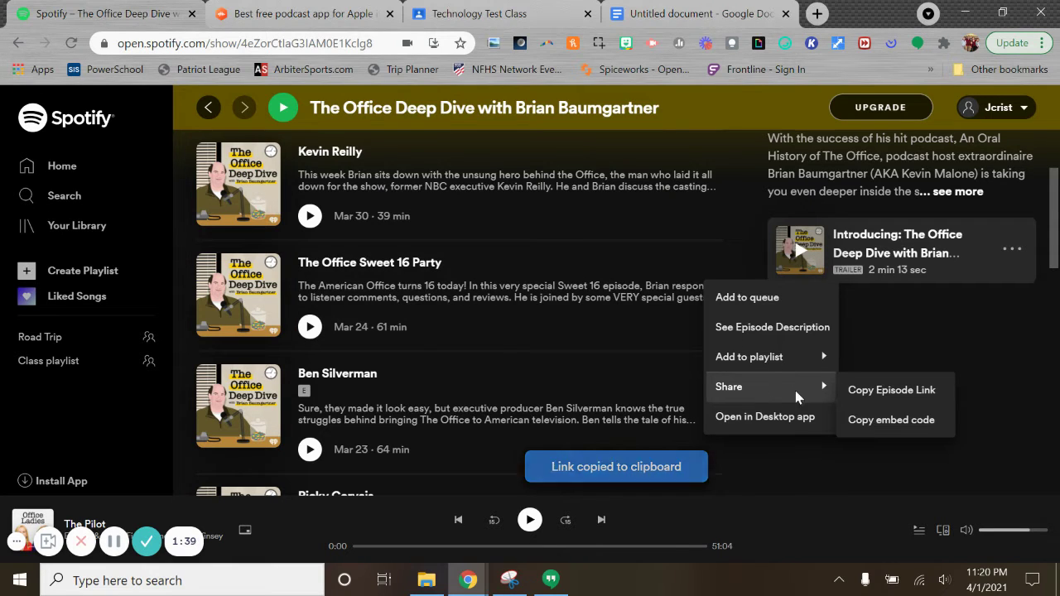
pyautogui.click(883, 390)
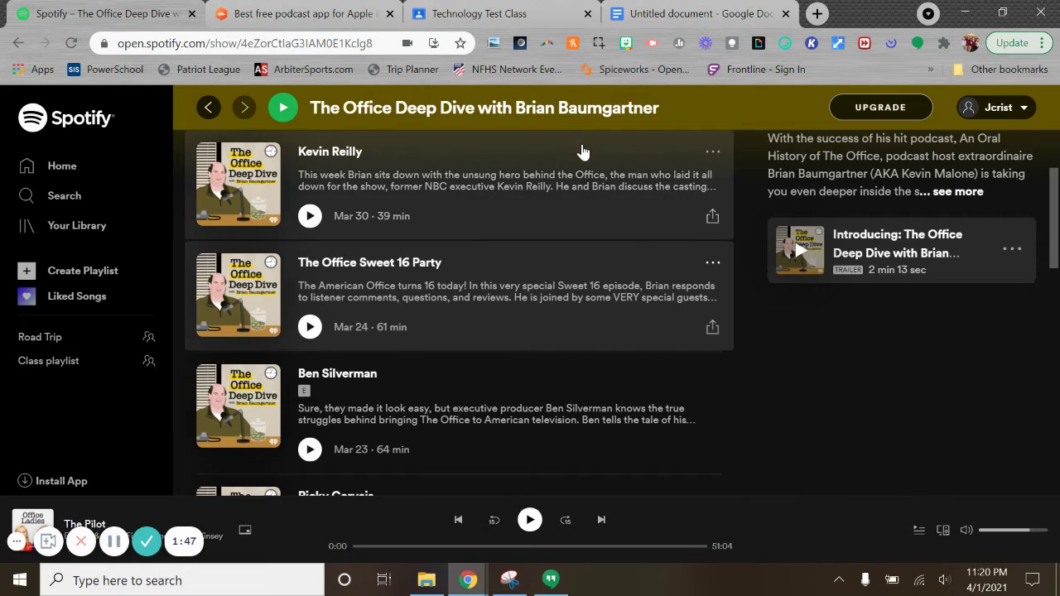
# Step: Switch to Google Classroom and start a new assignment in the classwork of Technology Test Class
pyautogui.click(488, 17)
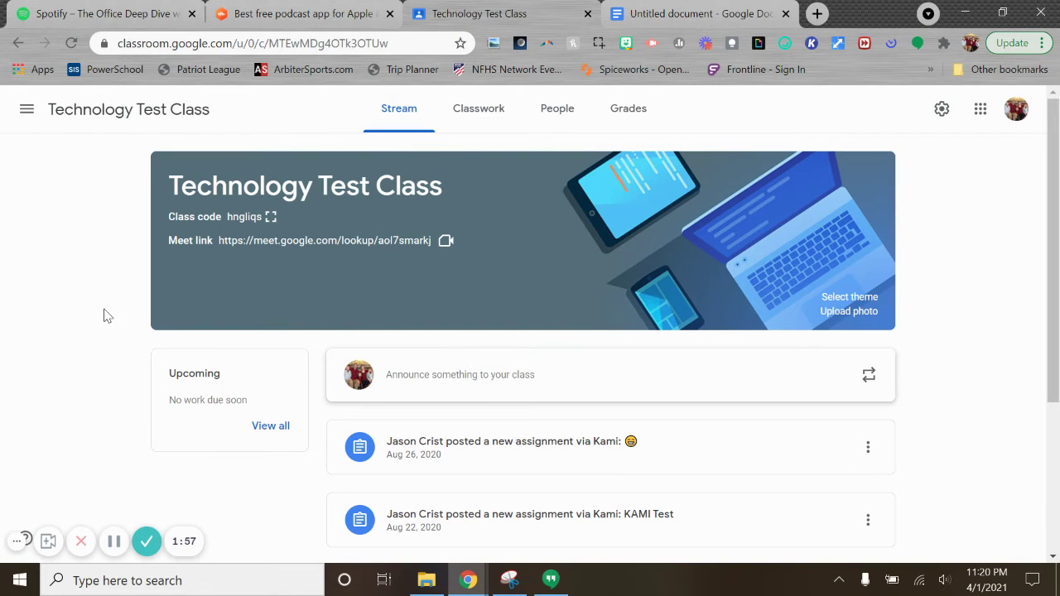
pyautogui.click(480, 118)
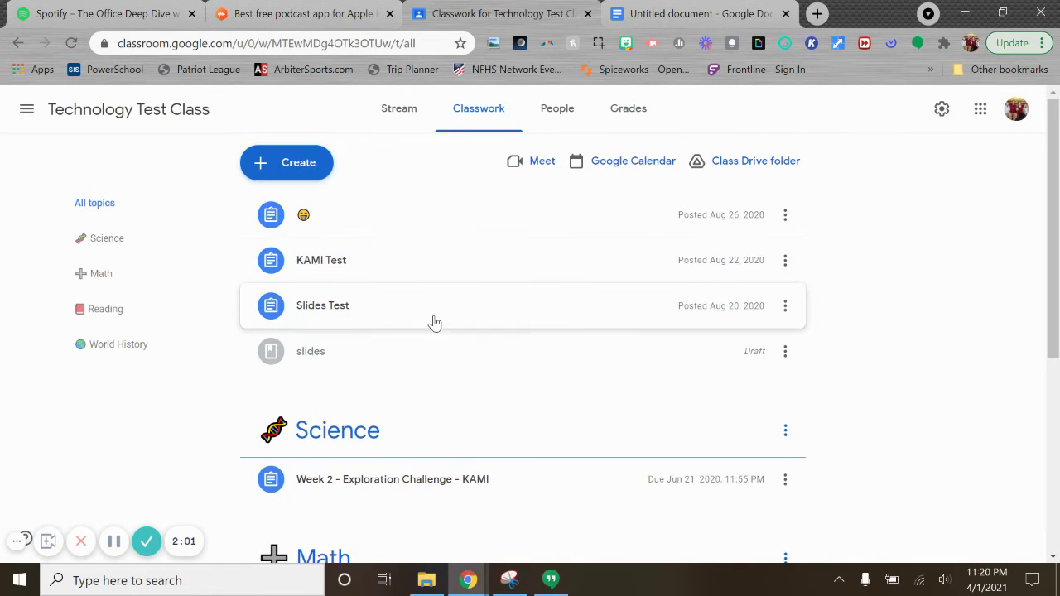
pyautogui.moveTo(434, 321); pyautogui.dragTo(292, 241)
pyautogui.click(289, 170)
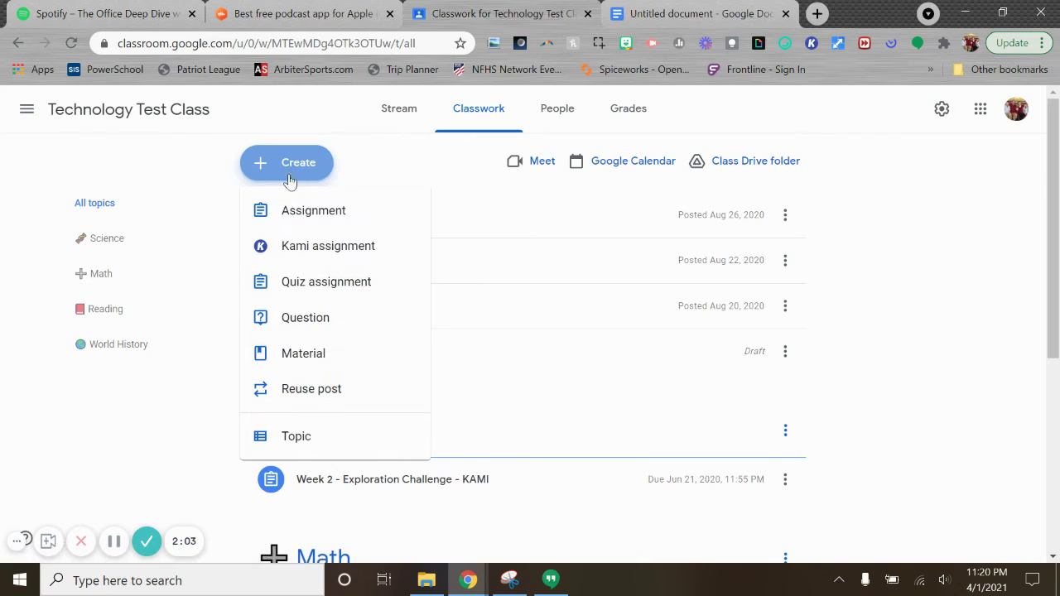
pyautogui.click(298, 213)
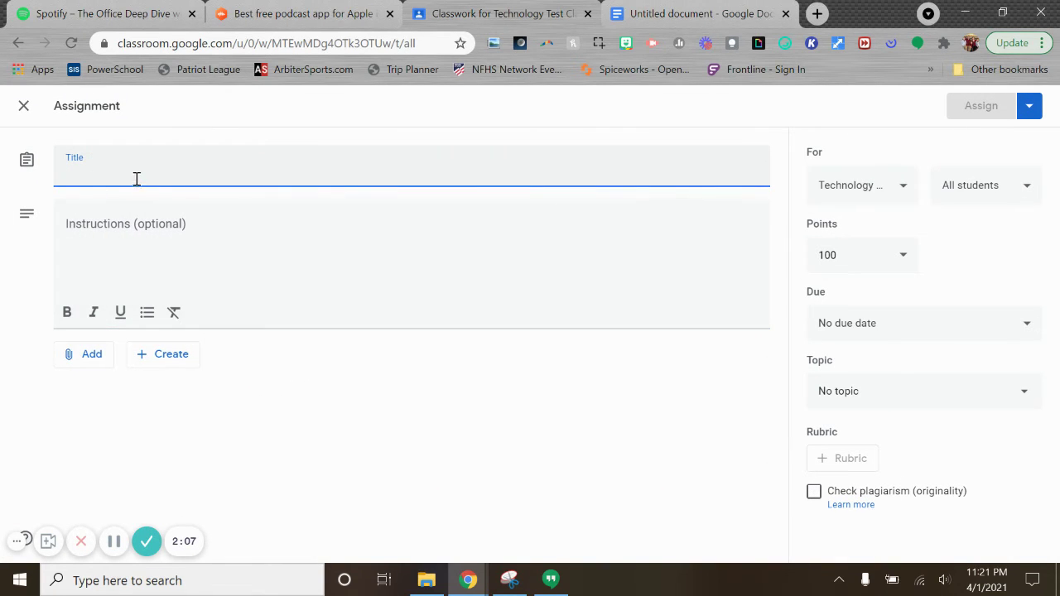
# Step: Attach the copied Spotify episode link to the new assignment
pyautogui.click(84, 361)
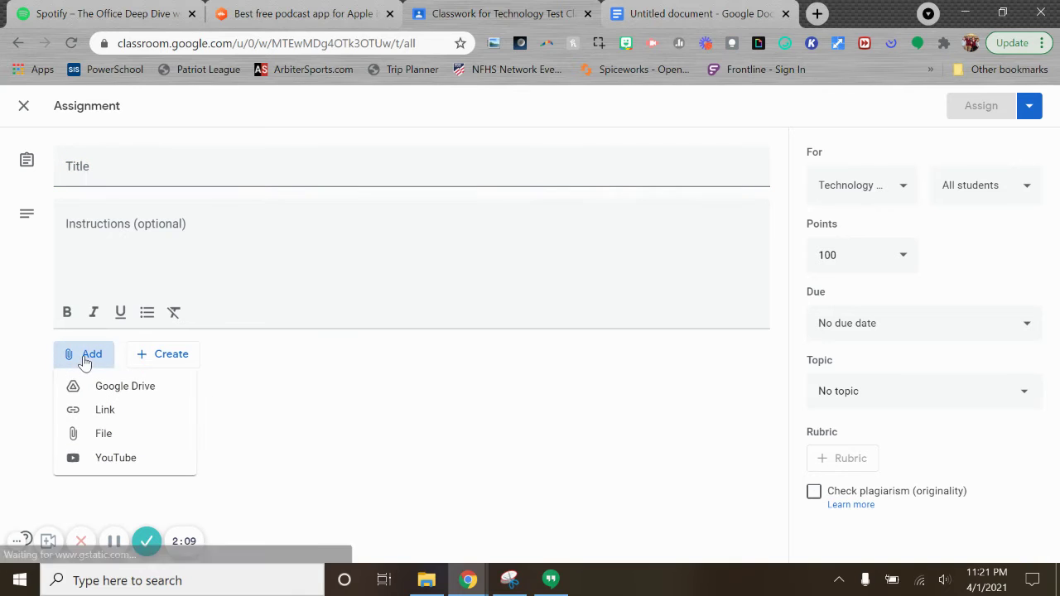
pyautogui.click(101, 410)
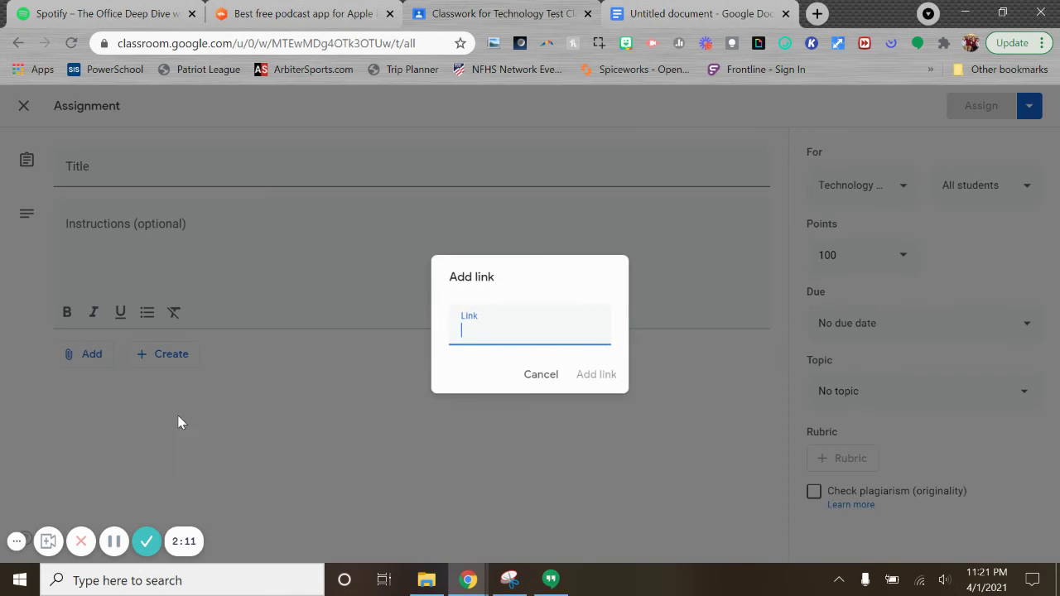
pyautogui.hotkey('ctrl', 'v')
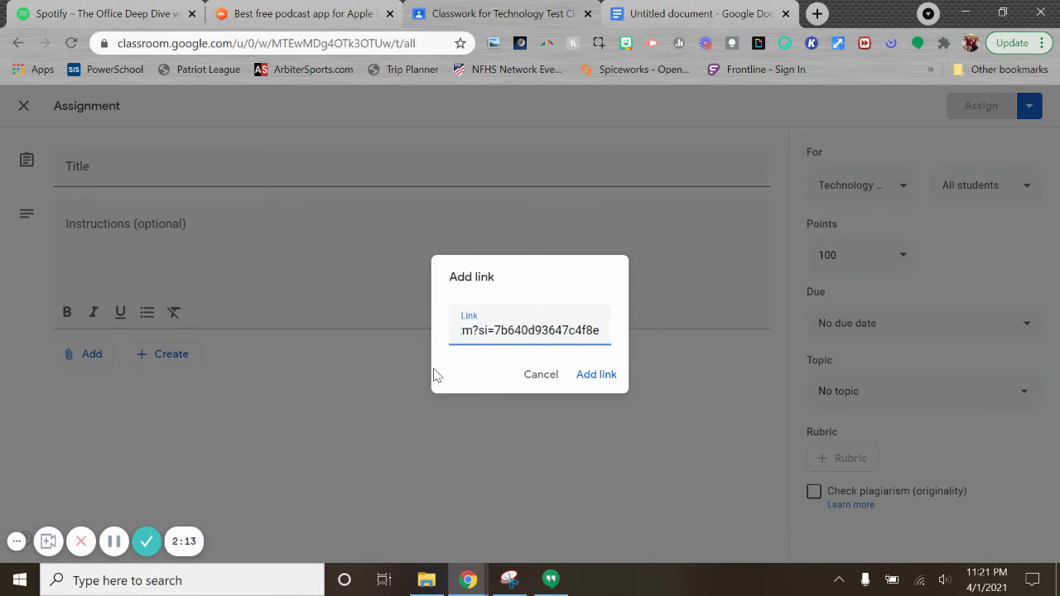
pyautogui.click(597, 374)
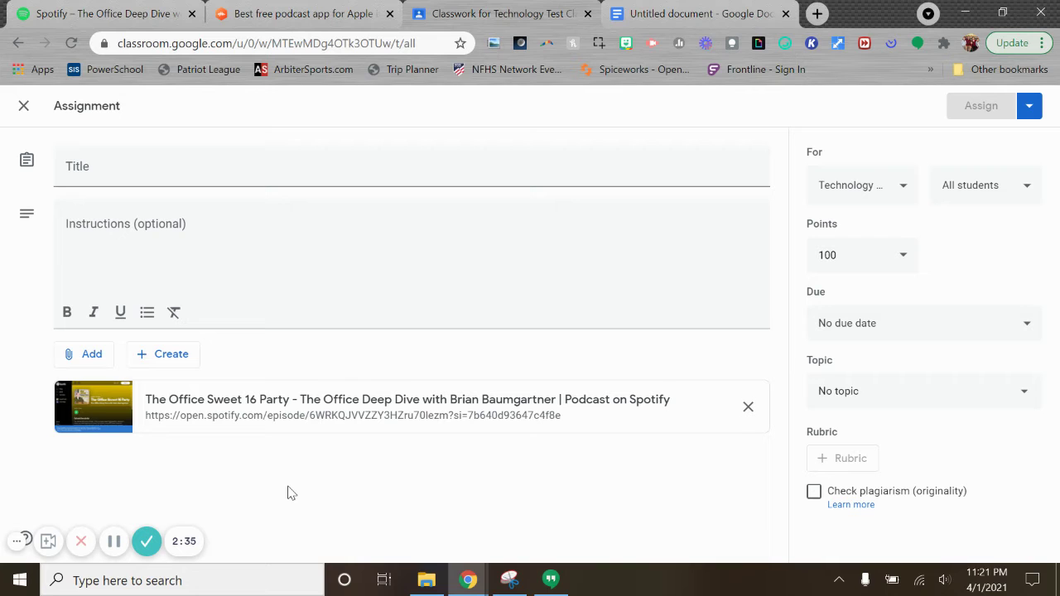
# Step: Switch to Castbox, find the Serial podcast among the shows and open its episode Nice White Parents - Ep. 5
pyautogui.click(292, 10)
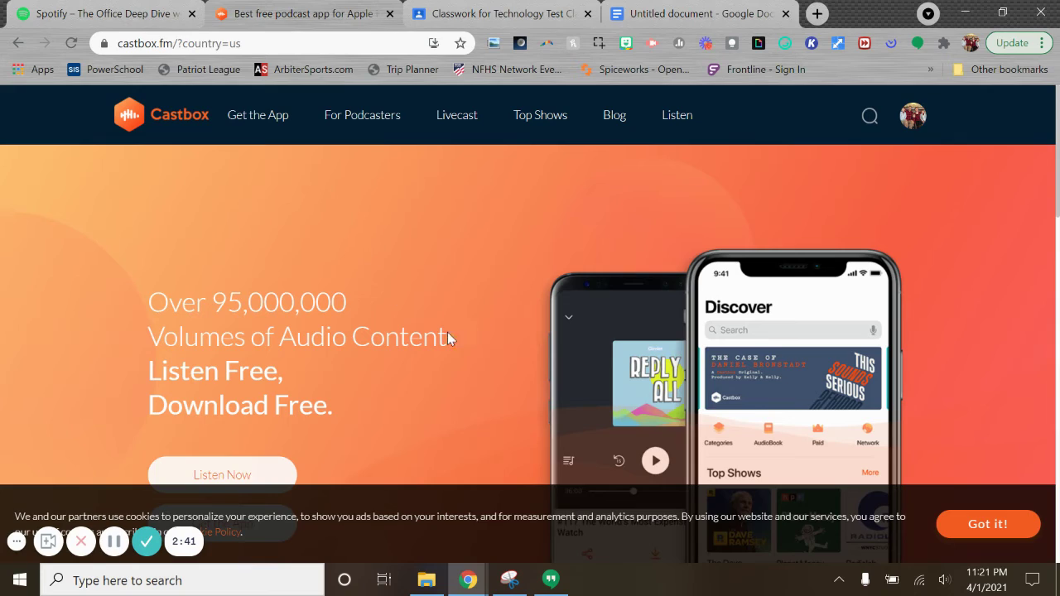
pyautogui.scroll(-12, 447, 332)
pyautogui.scroll(-2, 445, 340)
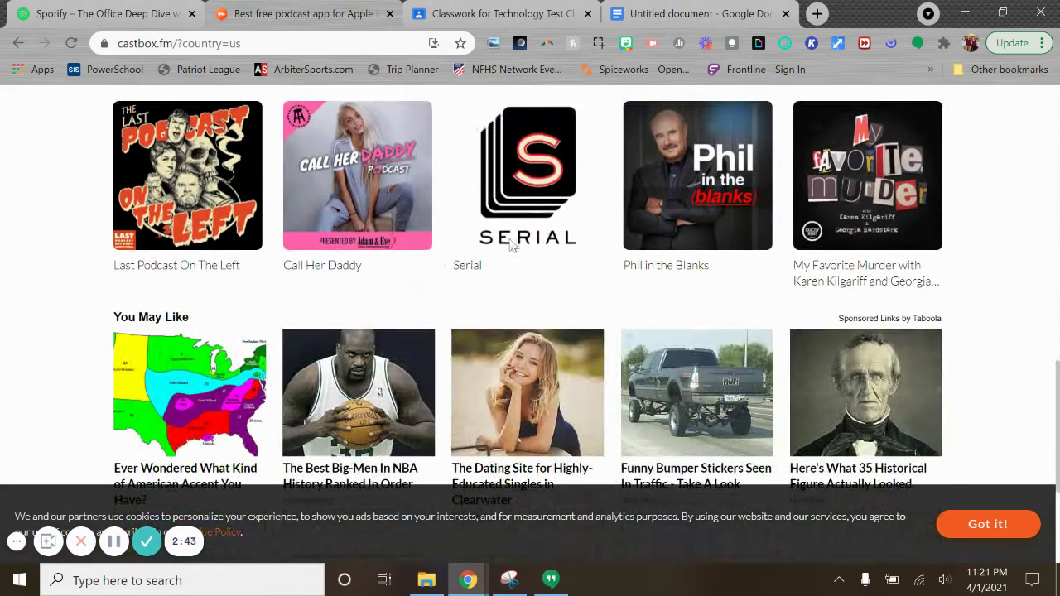
pyautogui.click(479, 184)
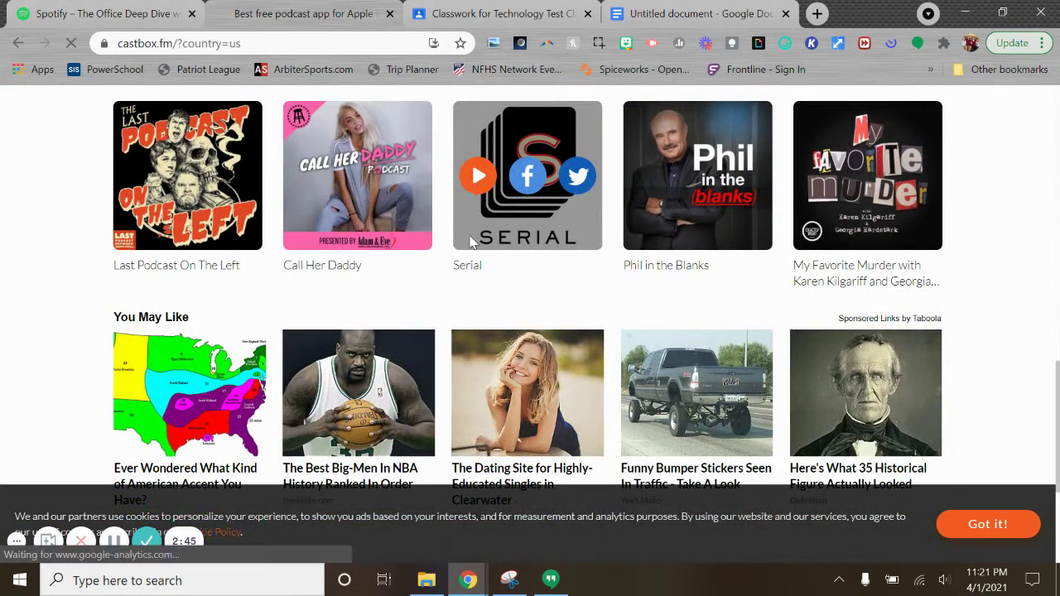
pyautogui.scroll(-8, 415, 312)
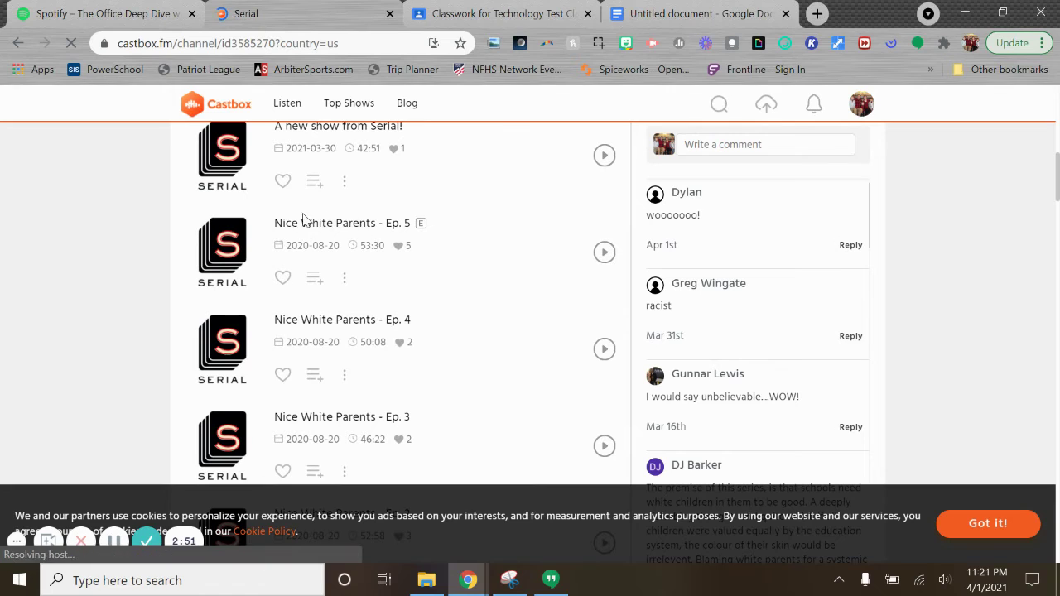
pyautogui.click(345, 279)
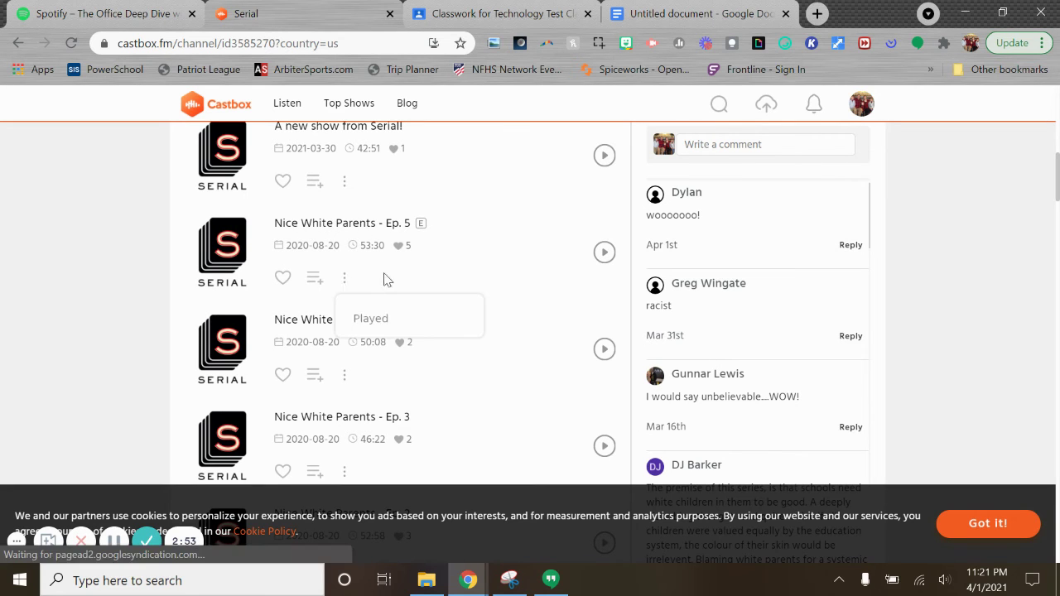
pyautogui.click(327, 226)
pyautogui.scroll(-1, 330, 265)
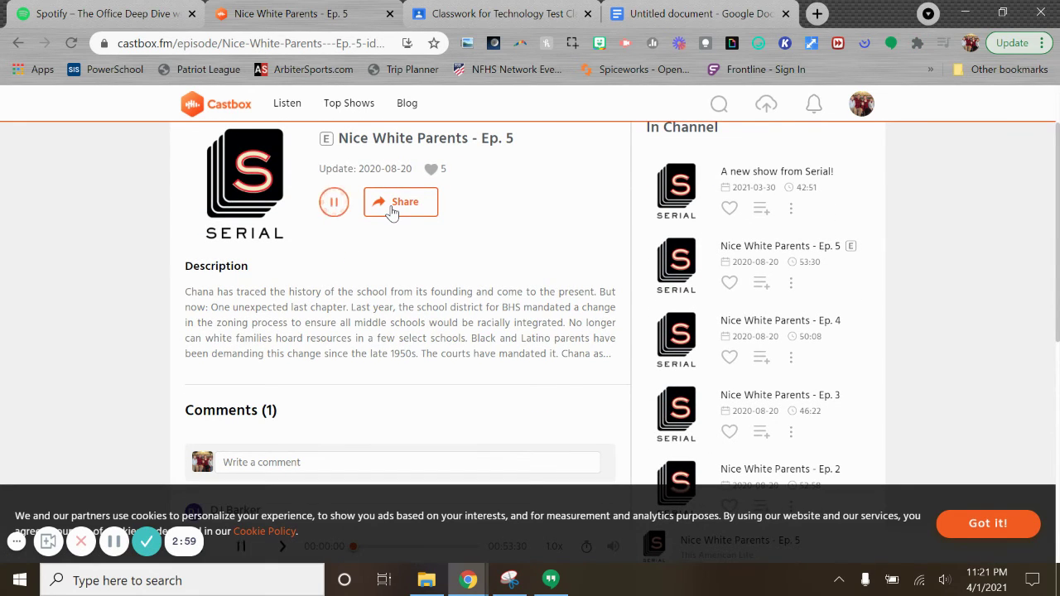
# Step: Copy the link to Nice White Parents - Ep. 5 from its share options and close them
pyautogui.click(393, 211)
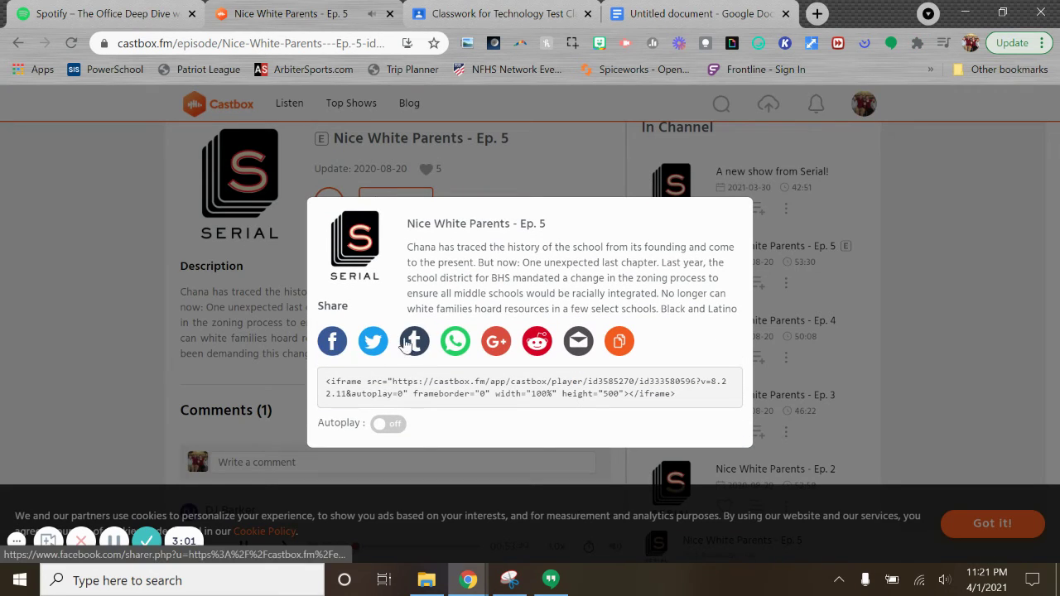
pyautogui.click(246, 245)
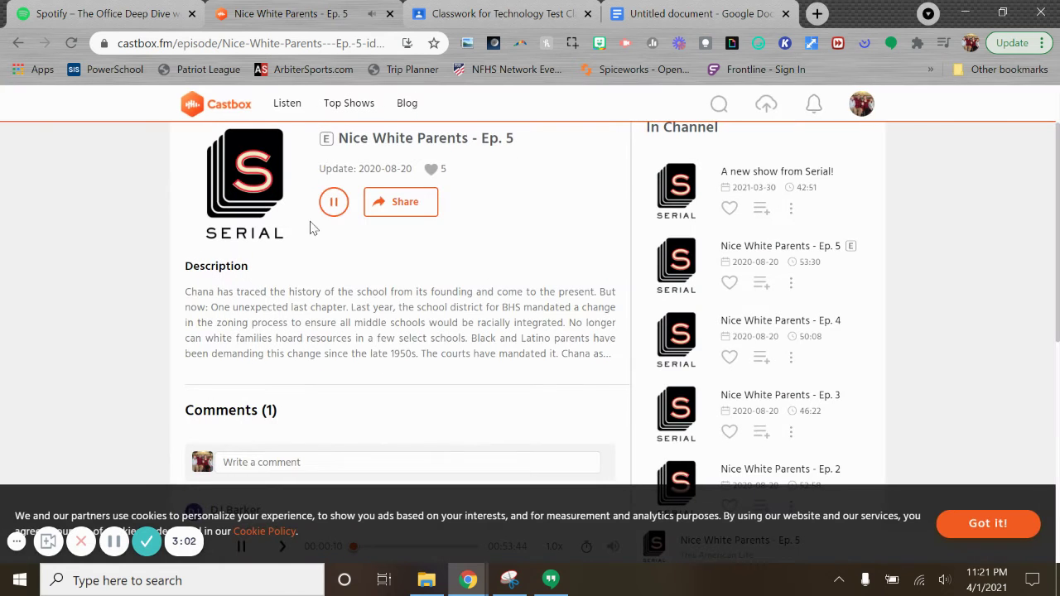
pyautogui.click(378, 207)
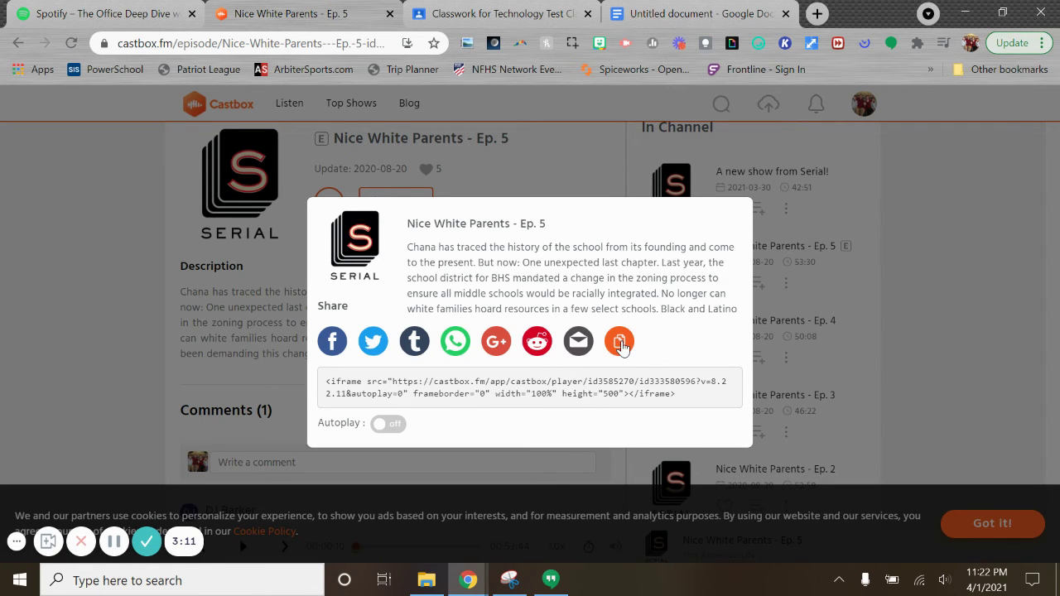
pyautogui.click(621, 346)
pyautogui.click(568, 190)
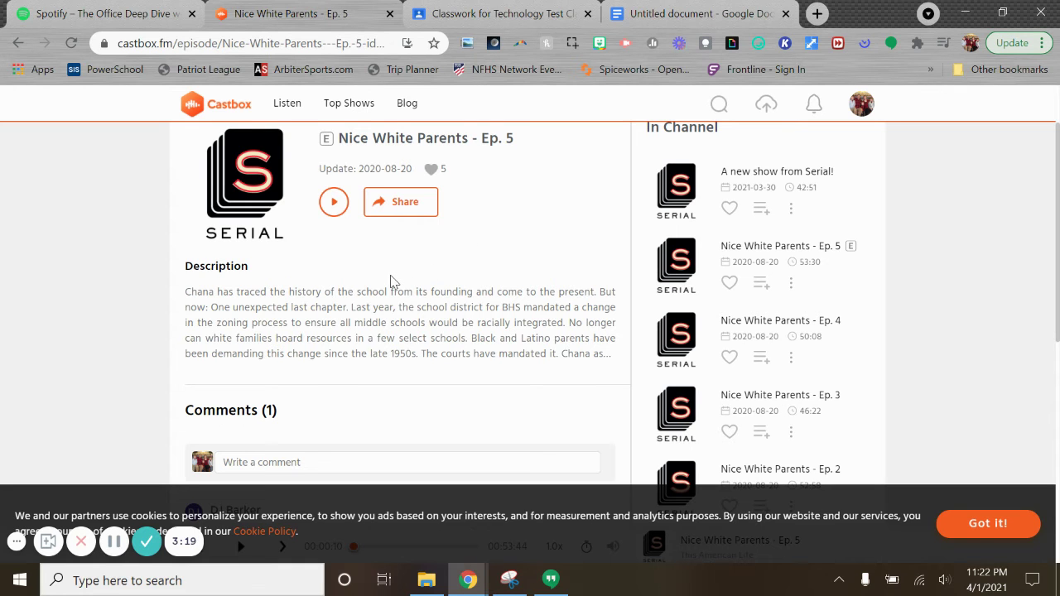
# Step: Copy The Office Sweet 16 Party episode link from Spotify and paste it into the untitled Google Docs document
pyautogui.click(116, 9)
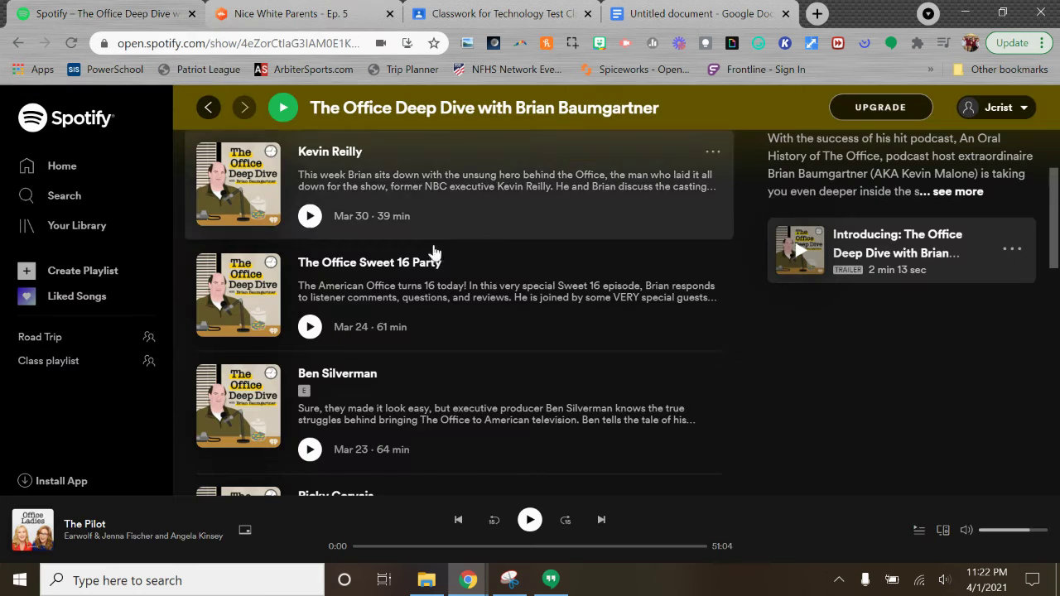
pyautogui.click(713, 327)
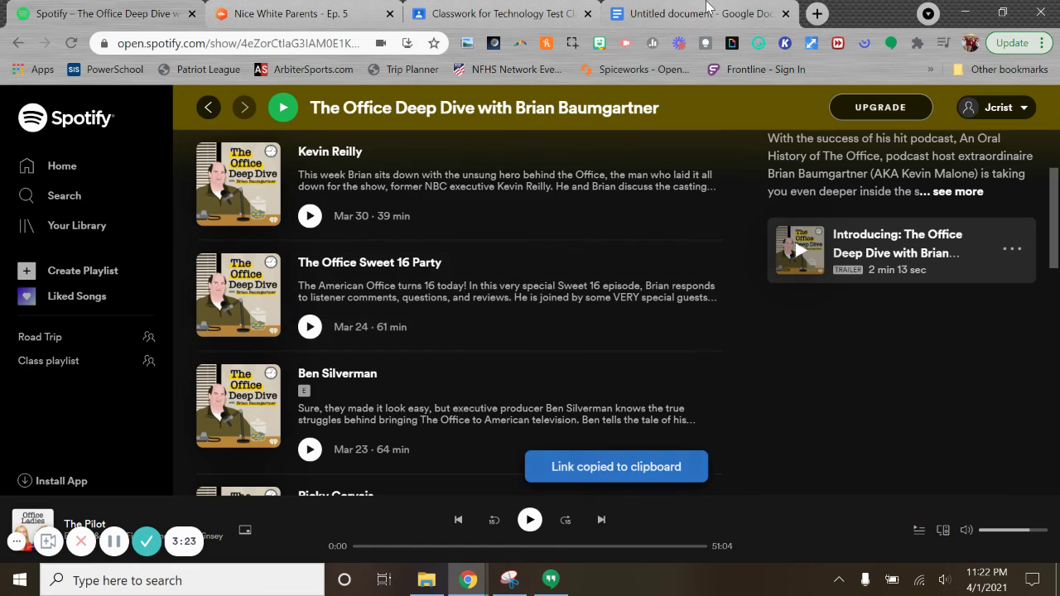
pyautogui.click(681, 13)
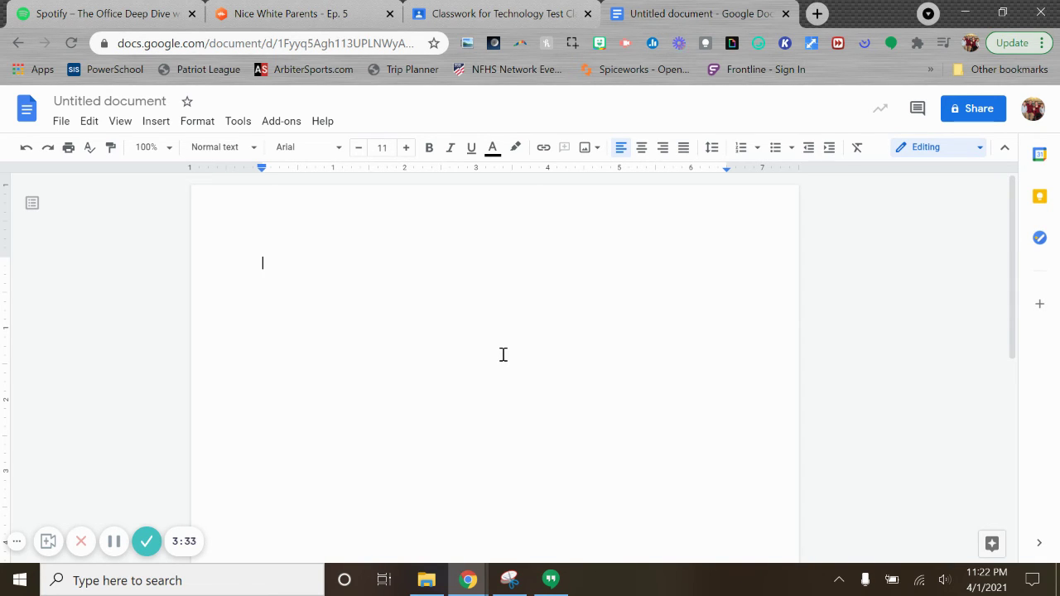
pyautogui.hotkey('ctrl', 'v')
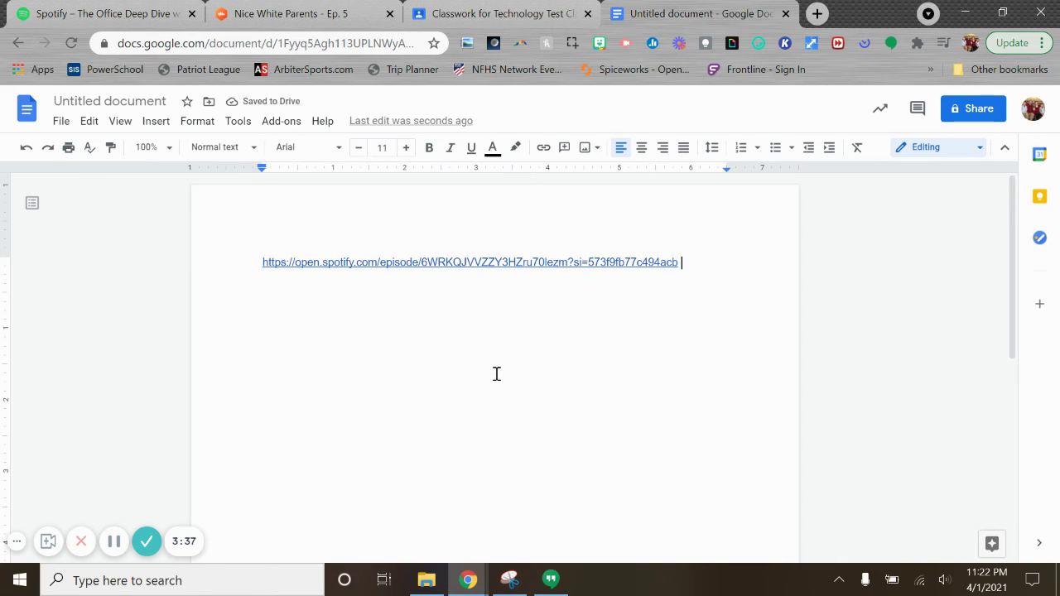
# Step: Add the text "The Office" below the pasted URL and hyperlink it to the copied Spotify episode
pyautogui.press('Return')
pyautogui.write('The Office')
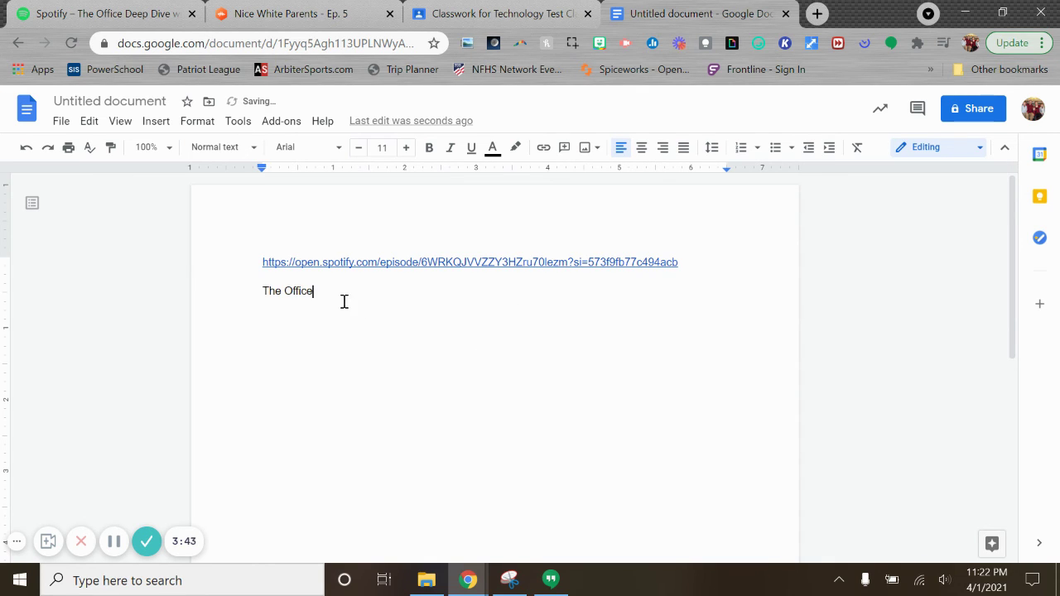
pyautogui.moveTo(343, 300); pyautogui.dragTo(261, 290)
pyautogui.click(544, 149)
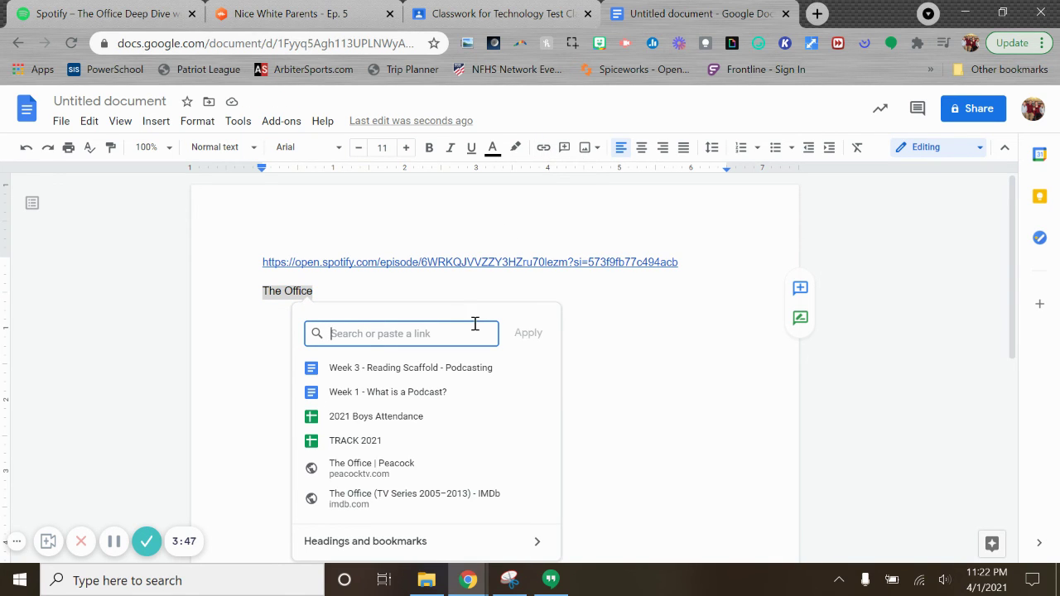
pyautogui.hotkey('ctrl', 'v')
pyautogui.click(527, 335)
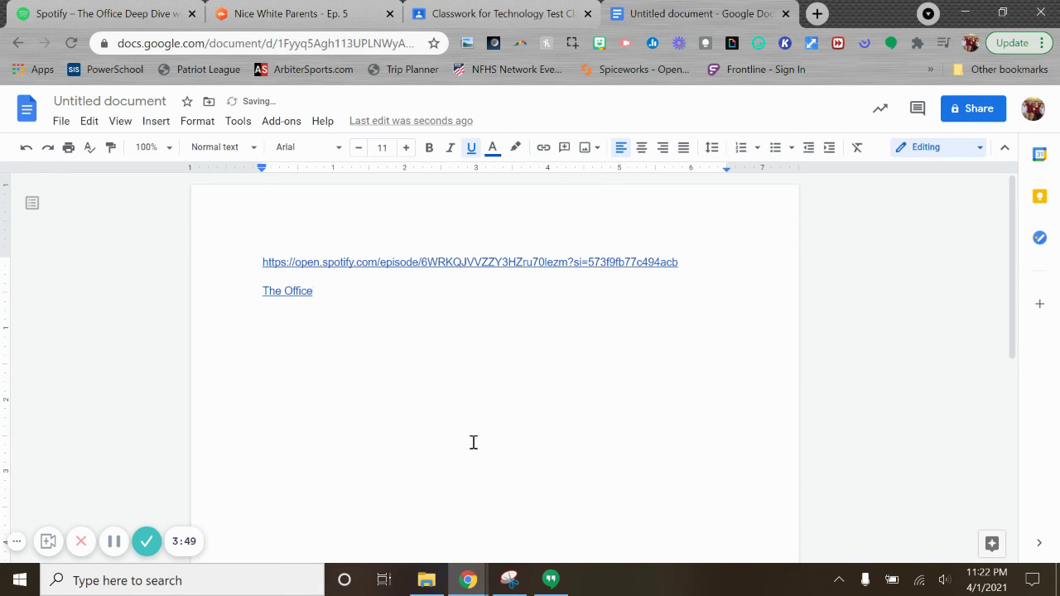